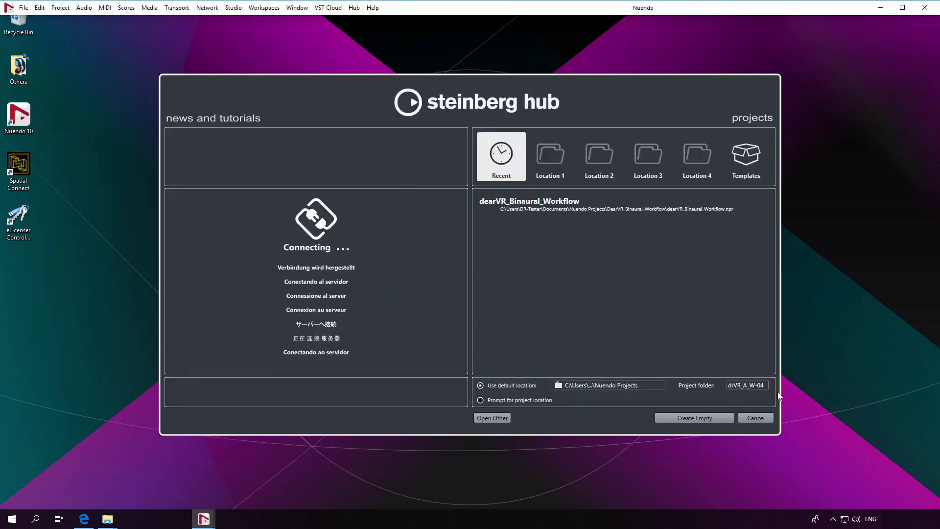
Enter dearVR_Ambisonics_Workflow as the new project's folder name in Steinberg Hub.
{"action": "left_click", "coordinate": [748, 386]}
{"action": "type", "text": "dearVR"}
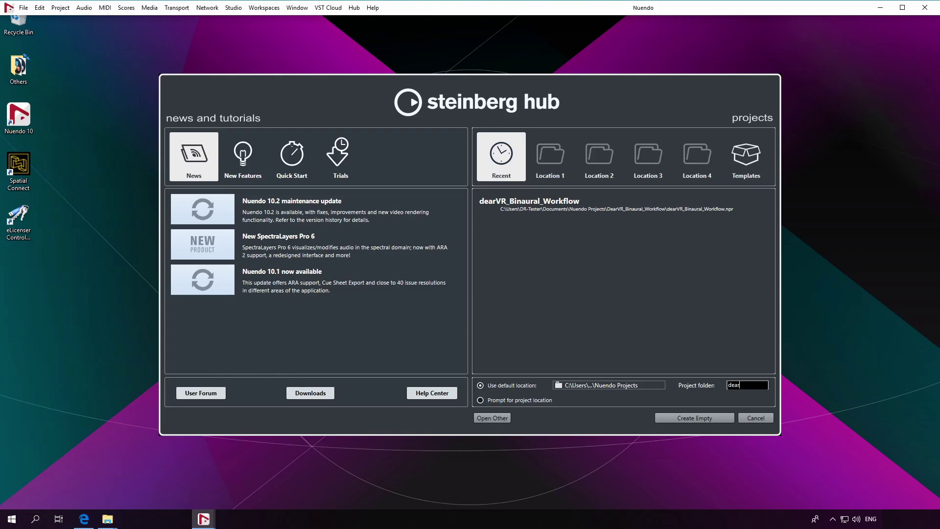
{"action": "type", "text": "_Ambisonics_Workflow"}
{"action": "left_click", "coordinate": [693, 416]}
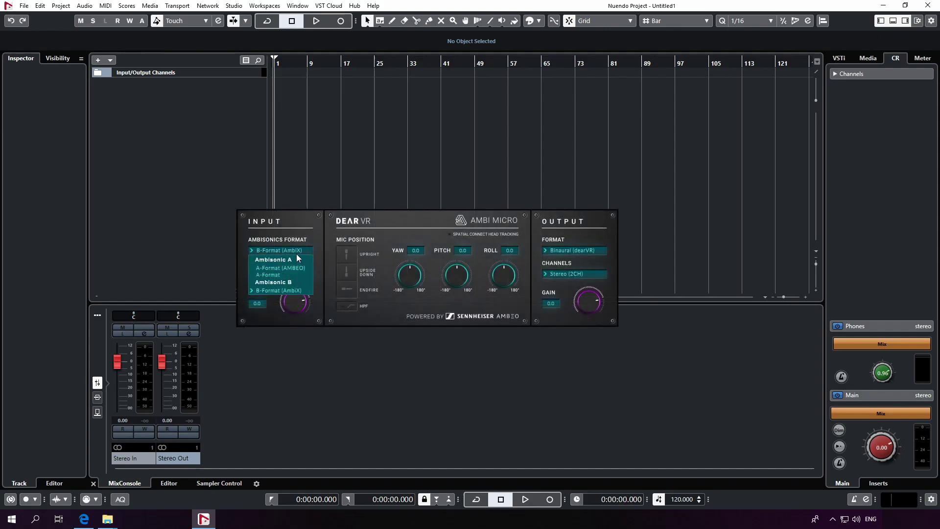
{"action": "left_click", "coordinate": [296, 253]}
{"action": "left_click", "coordinate": [284, 273]}
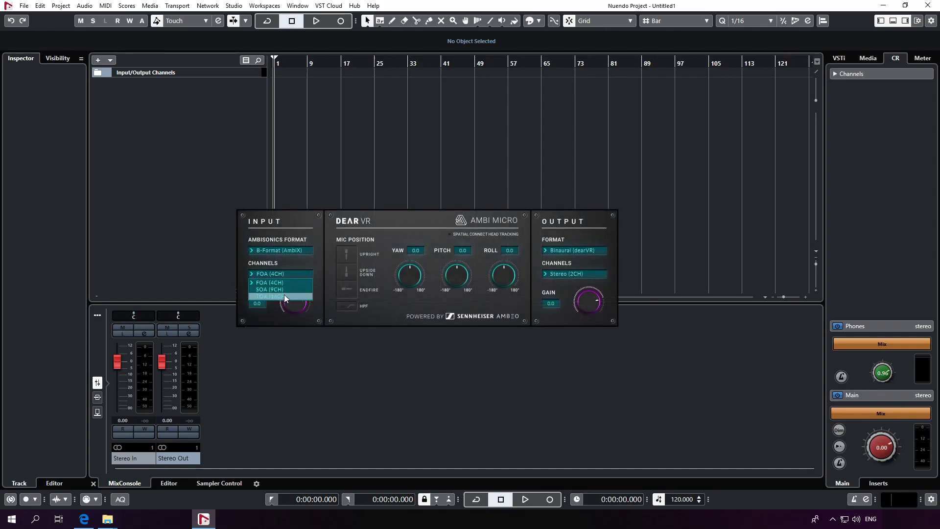
{"action": "left_click", "coordinate": [289, 266]}
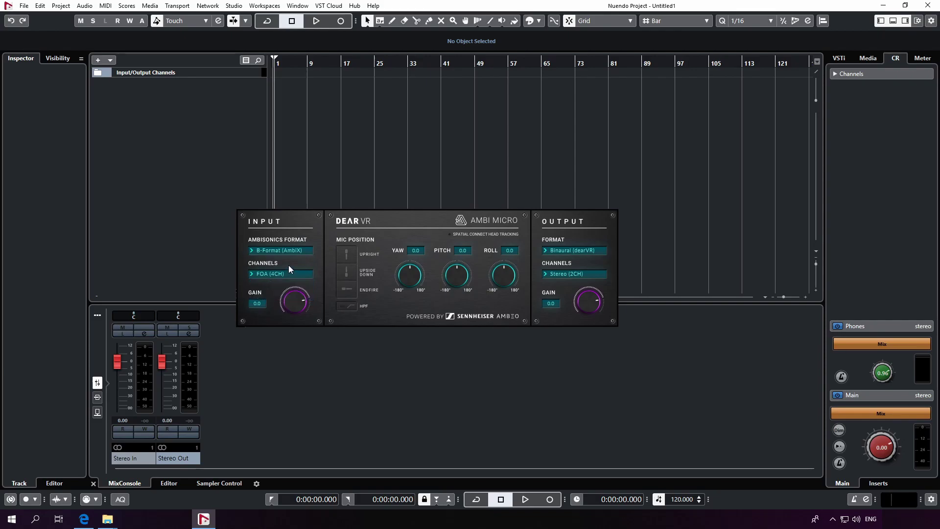
{"action": "left_click", "coordinate": [582, 249]}
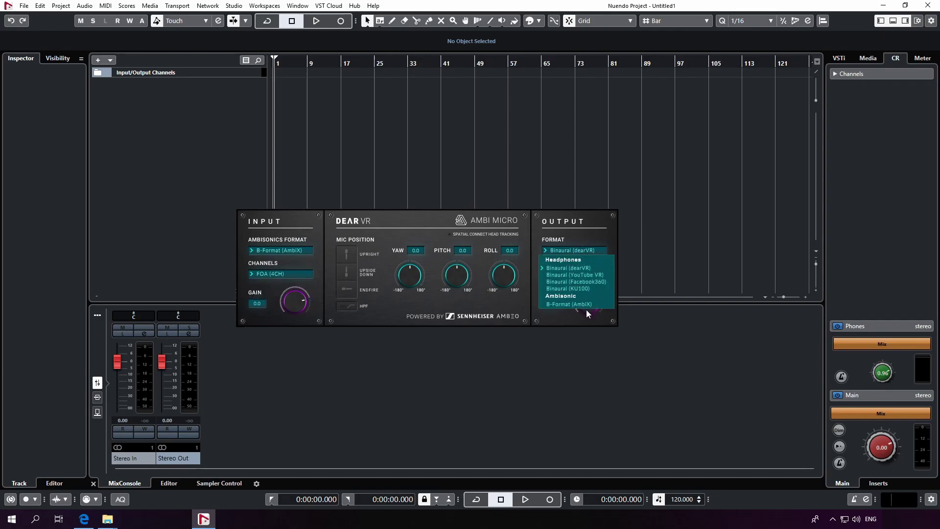
{"action": "left_click", "coordinate": [580, 234]}
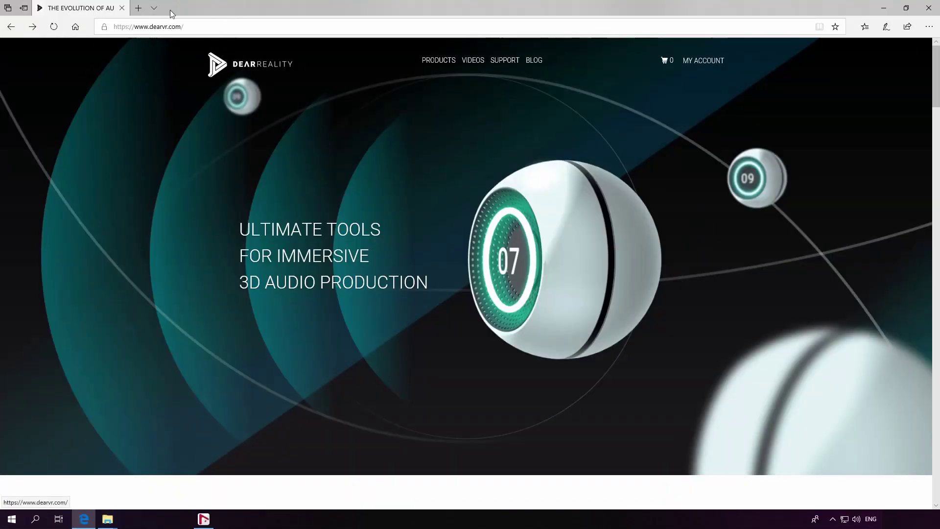
View the dearVR AMBI MICRO download options on the dearVR account page, then minimize Edge.
{"action": "left_click", "coordinate": [705, 61]}
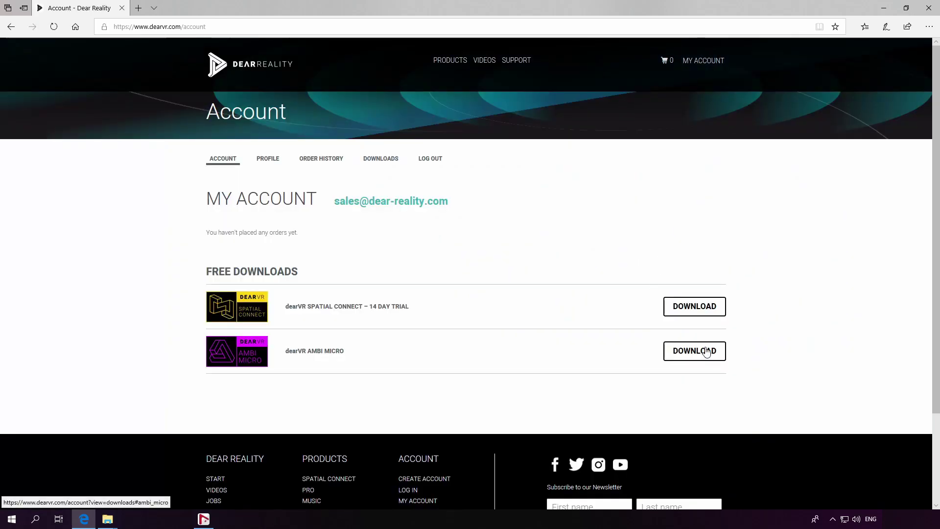
{"action": "left_click", "coordinate": [704, 353]}
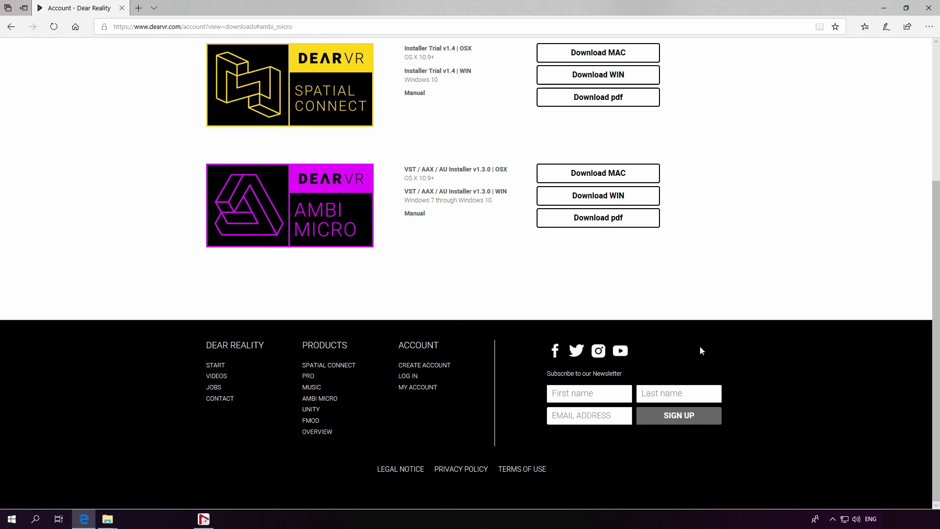
{"action": "left_click", "coordinate": [884, 8]}
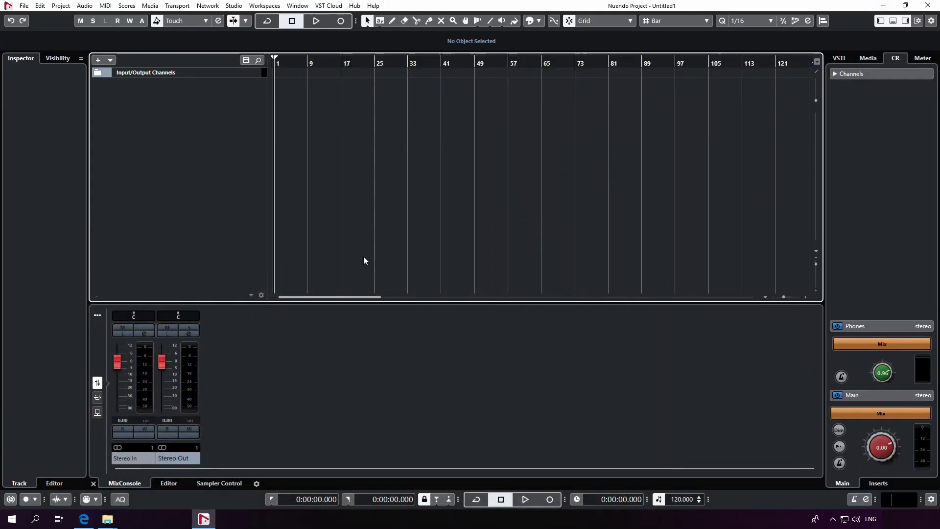
Add a 3rd Order Ambisonics output bus named TOA in Audio Connections.
{"action": "left_click", "coordinate": [233, 6]}
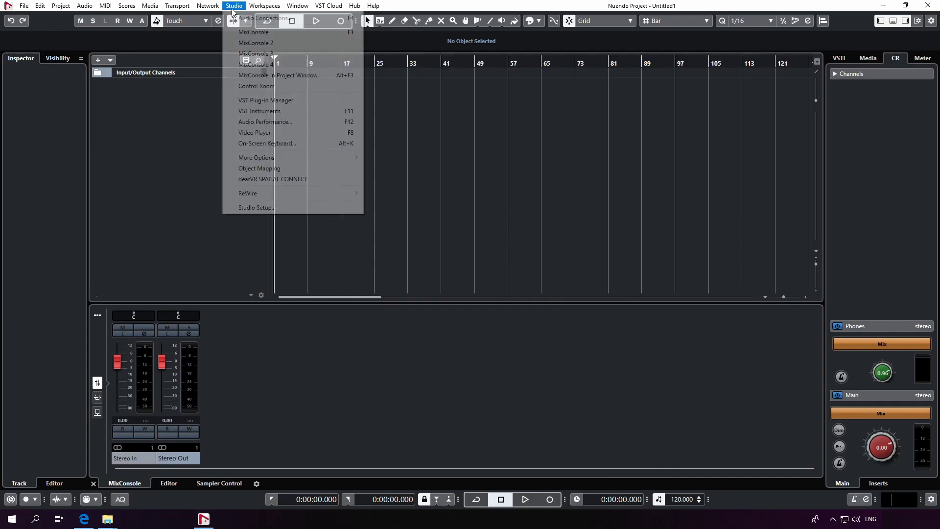
{"action": "left_click", "coordinate": [240, 19]}
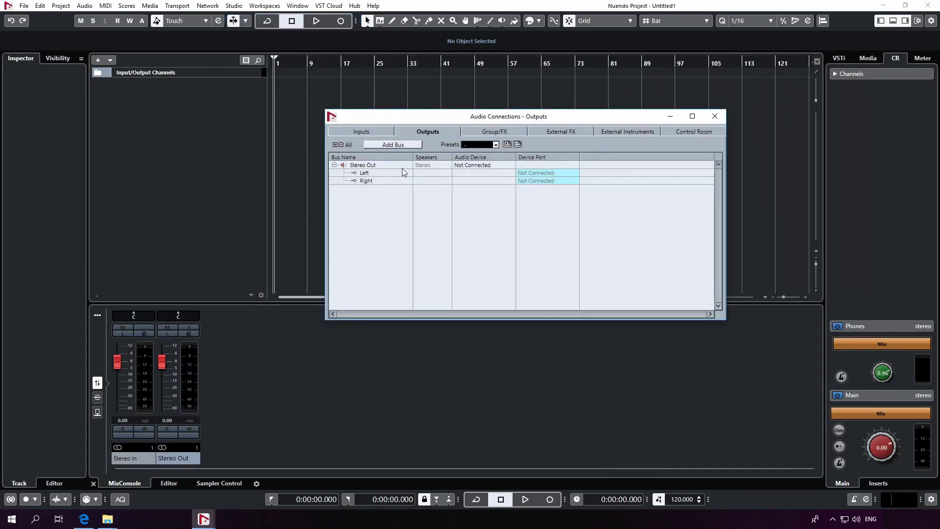
{"action": "left_click", "coordinate": [395, 145]}
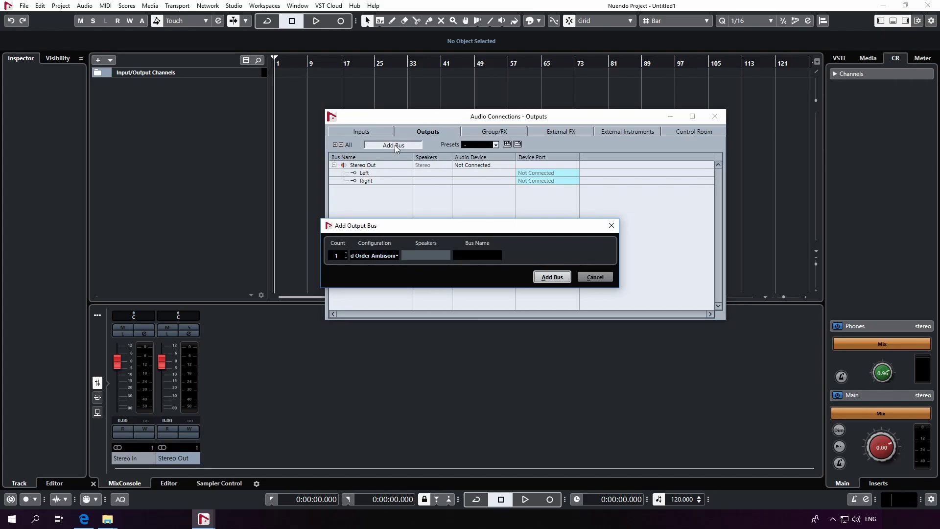
{"action": "left_click", "coordinate": [394, 256]}
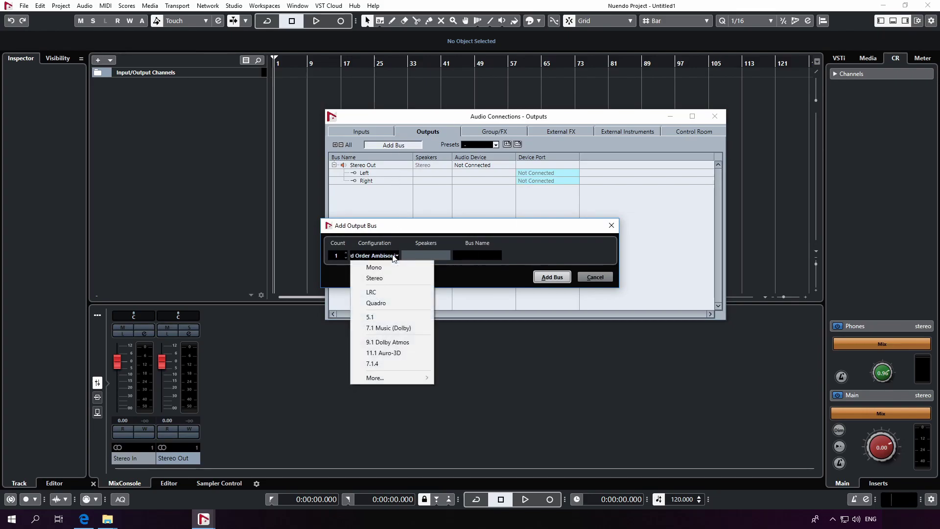
{"action": "mouse_move", "coordinate": [421, 378]}
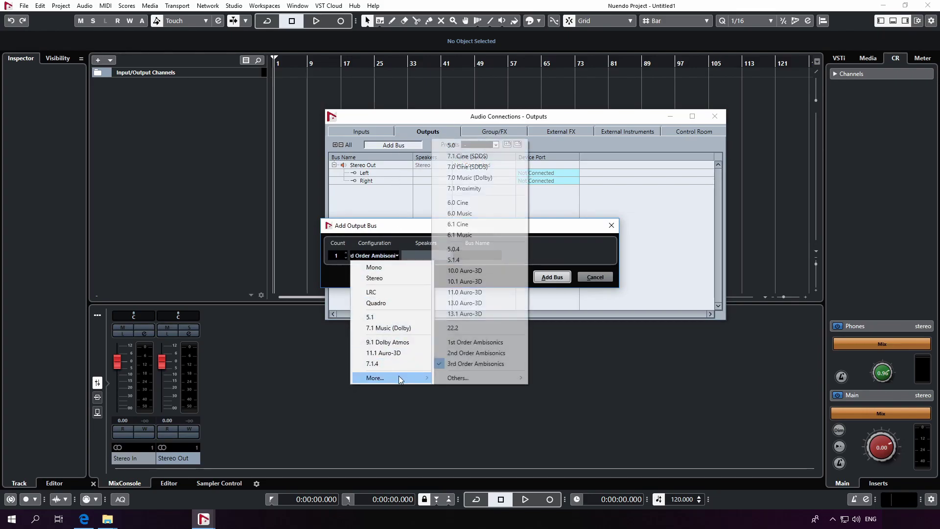
{"action": "left_click", "coordinate": [495, 364]}
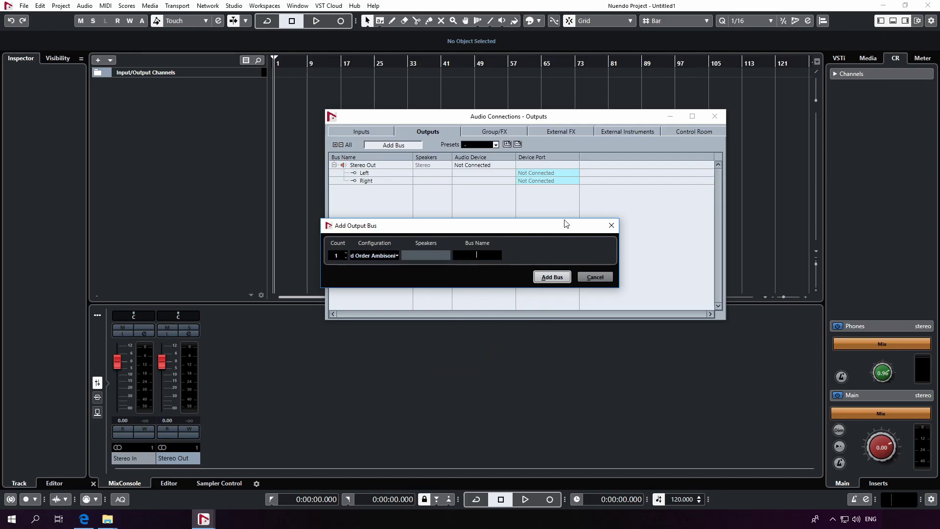
{"action": "type", "text": "TOA"}
{"action": "left_click", "coordinate": [548, 277]}
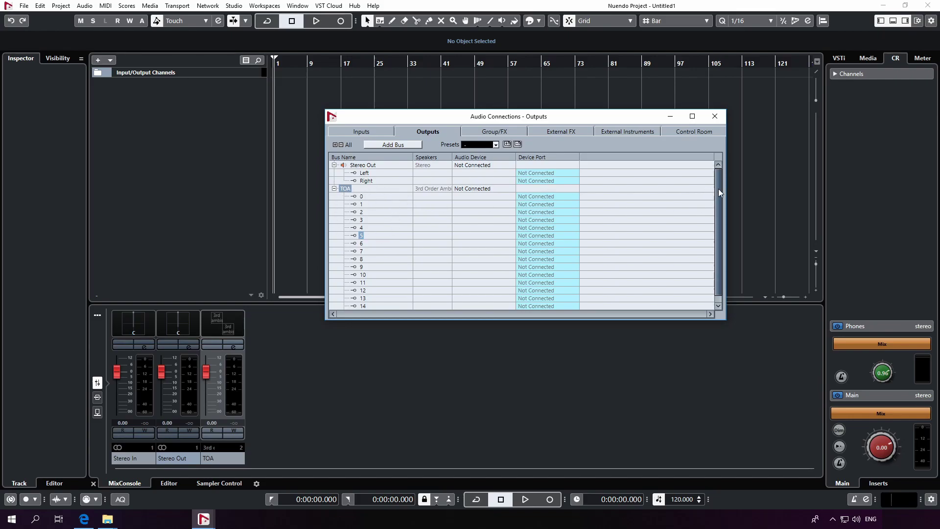
{"action": "left_click_drag", "start_coordinate": [718, 189], "coordinate": [719, 207]}
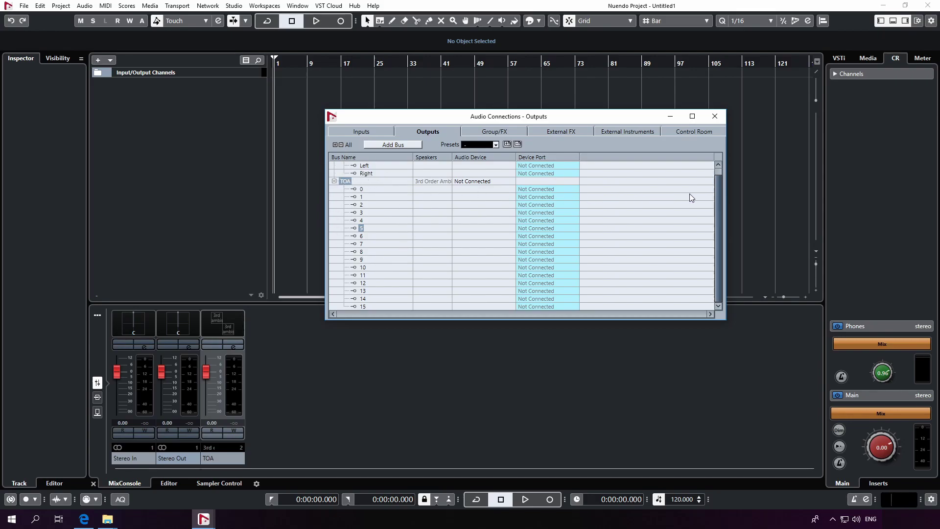
{"action": "left_click", "coordinate": [575, 189]}
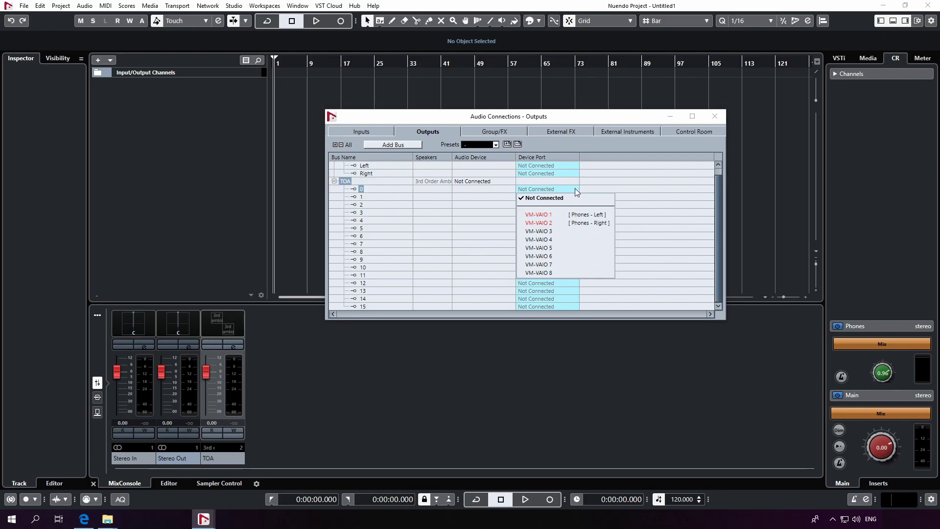
{"action": "left_click", "coordinate": [622, 191]}
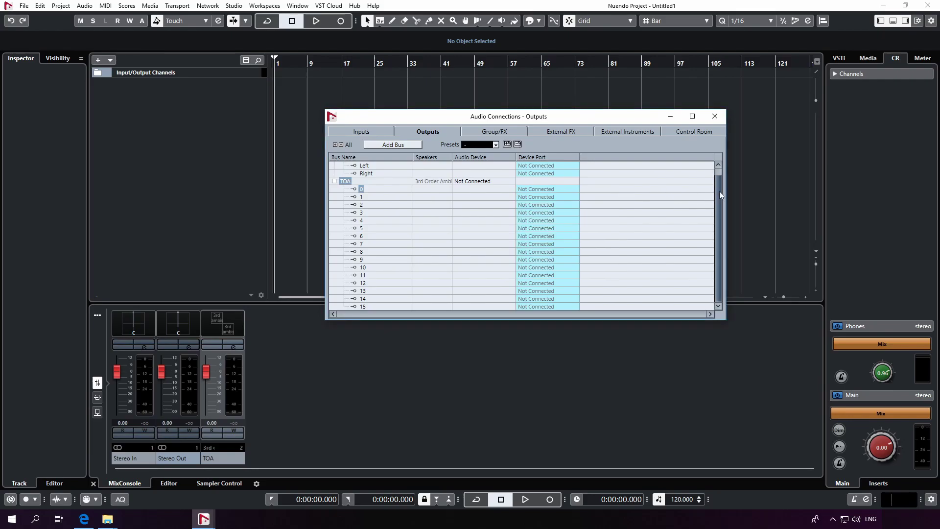
{"action": "mouse_move", "coordinate": [718, 191]}
{"action": "left_mouse_down"}
{"action": "mouse_move", "coordinate": [719, 180]}
{"action": "mouse_move", "coordinate": [719, 206]}
{"action": "mouse_move", "coordinate": [719, 188]}
{"action": "left_mouse_up"}
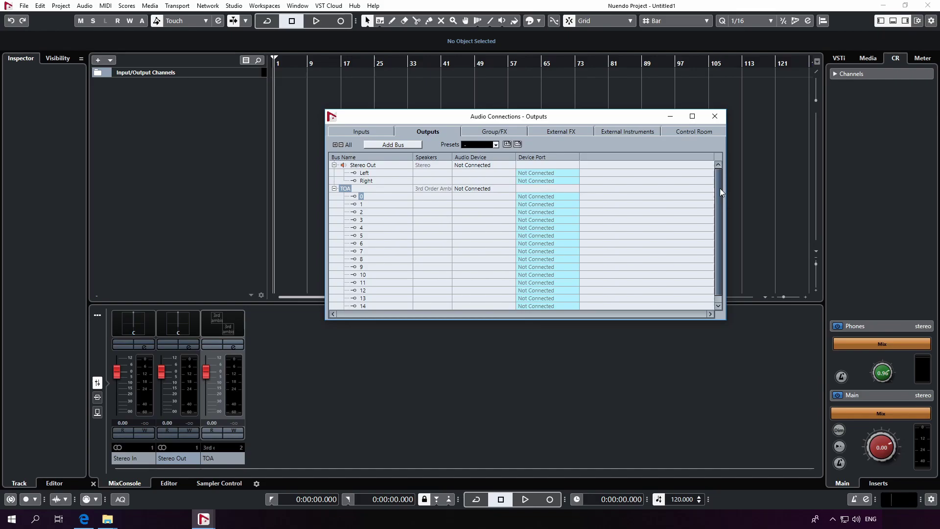
Set TOA as the main mix and confirm Phones uses VM-VAIO 1 and 2.
{"action": "right_click", "coordinate": [358, 192]}
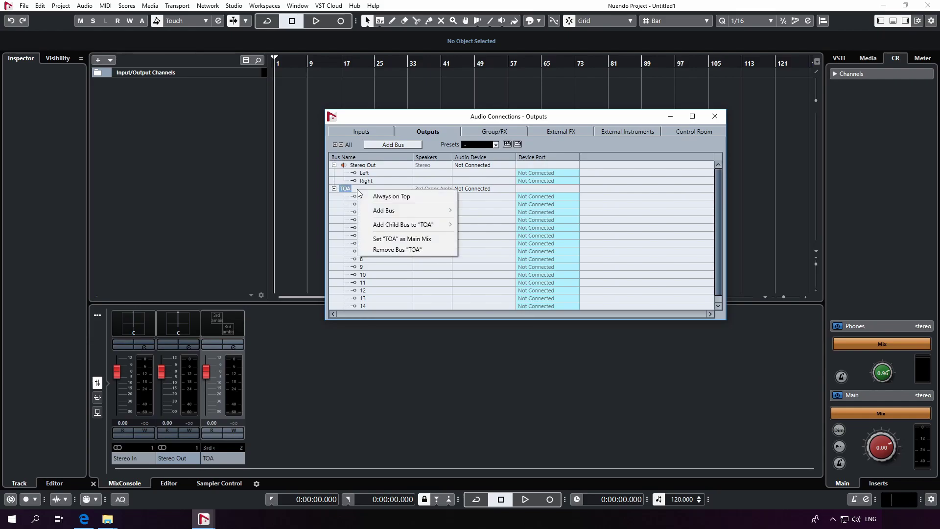
{"action": "left_click", "coordinate": [413, 238]}
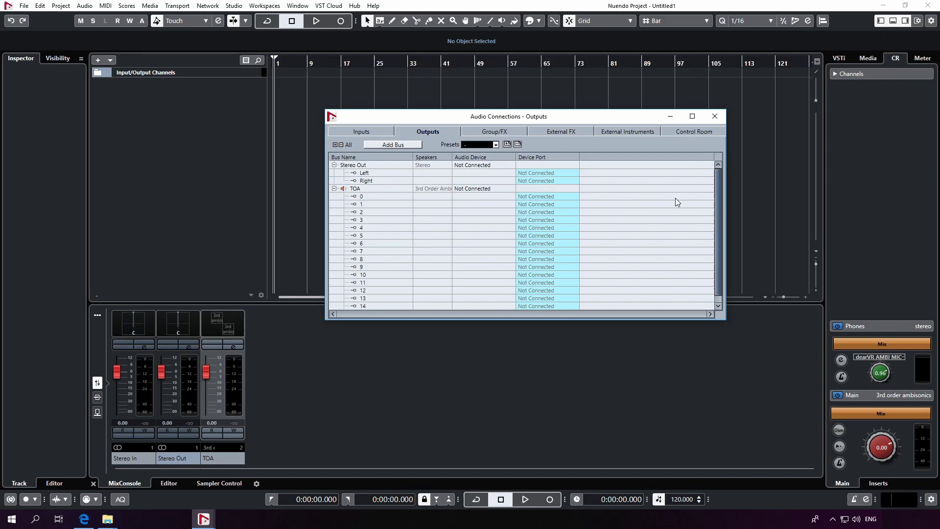
{"action": "left_click", "coordinate": [689, 132]}
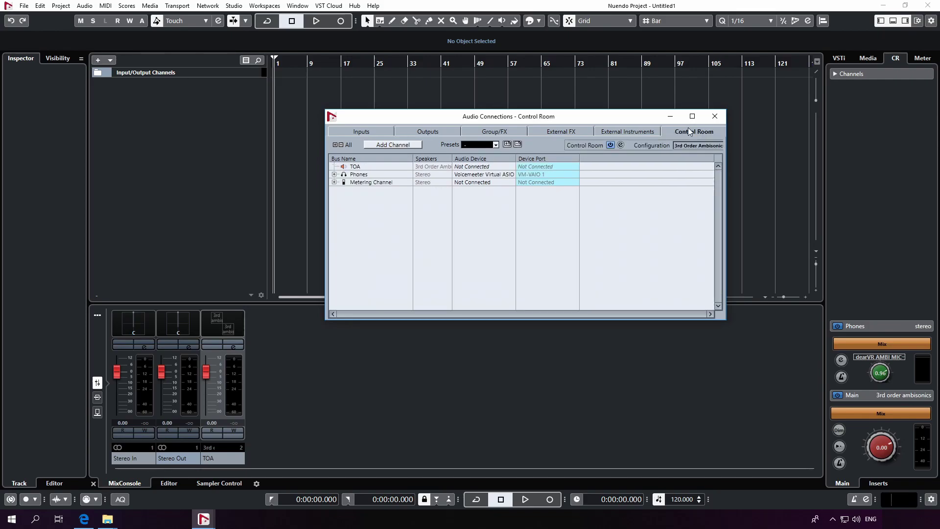
{"action": "left_click", "coordinate": [335, 175]}
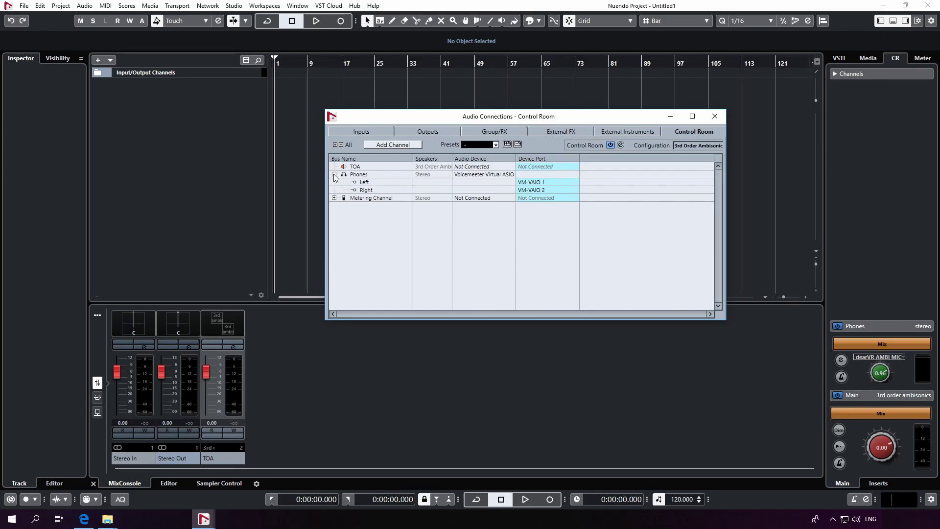
{"action": "left_click", "coordinate": [558, 183]}
{"action": "left_click", "coordinate": [544, 190]}
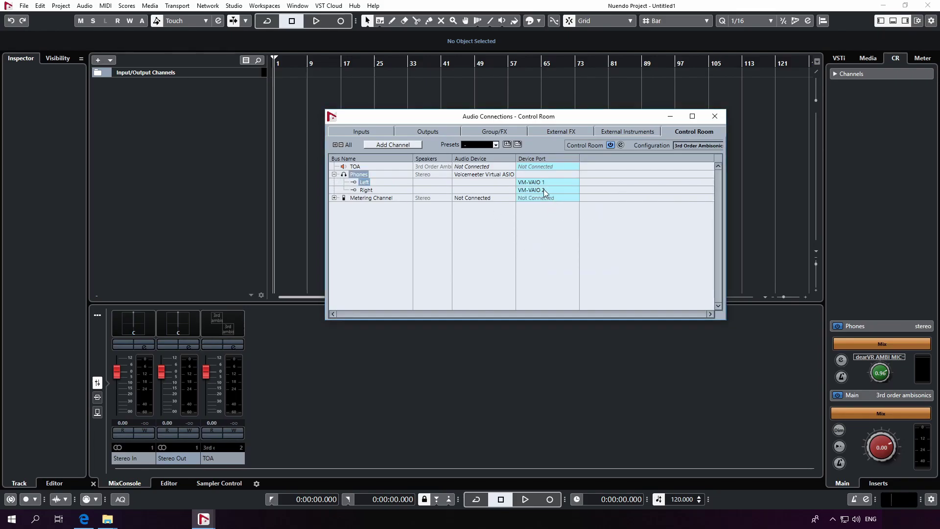
{"action": "left_click", "coordinate": [544, 191]}
{"action": "left_click", "coordinate": [553, 228]}
Close Audio Connections and add three stereo audio tracks, Audio 01 to Audio 03.
{"action": "left_click", "coordinate": [714, 116]}
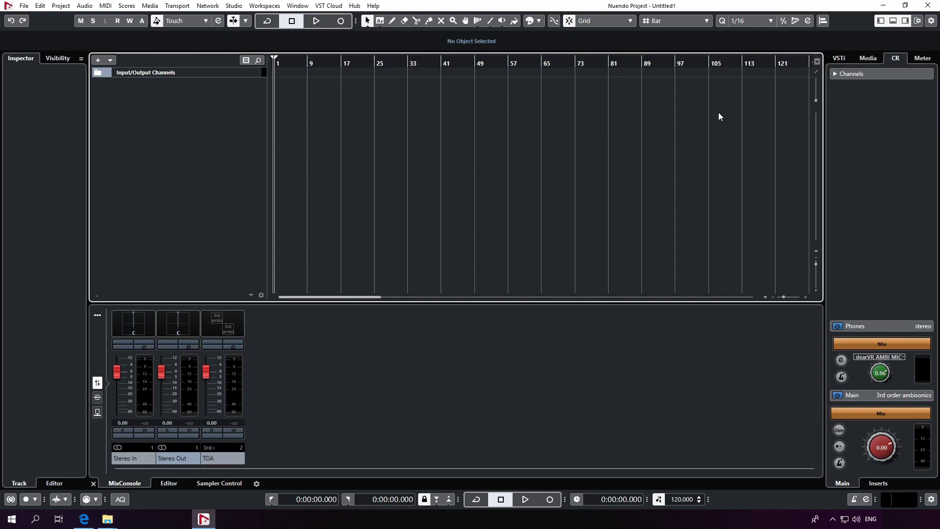
{"action": "right_click", "coordinate": [178, 98]}
{"action": "left_click", "coordinate": [203, 103]}
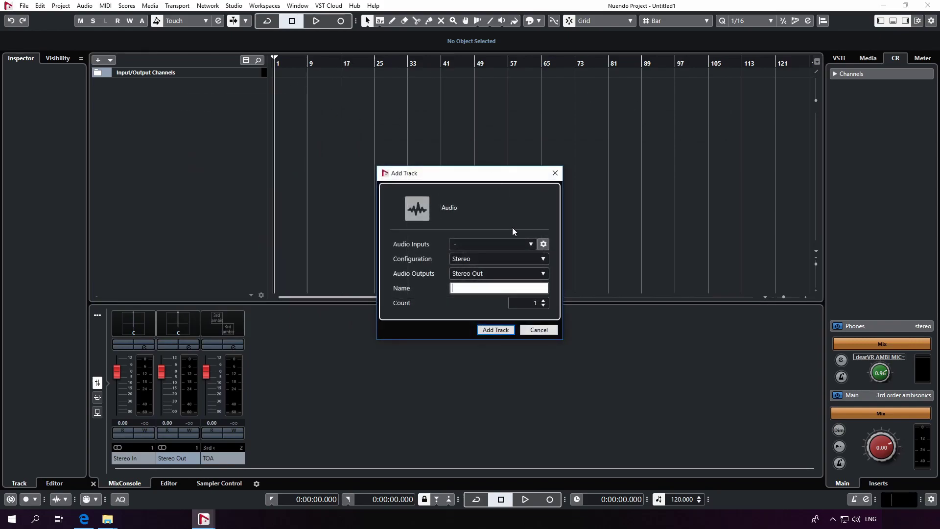
{"action": "left_click", "coordinate": [543, 300]}
{"action": "left_click", "coordinate": [543, 301]}
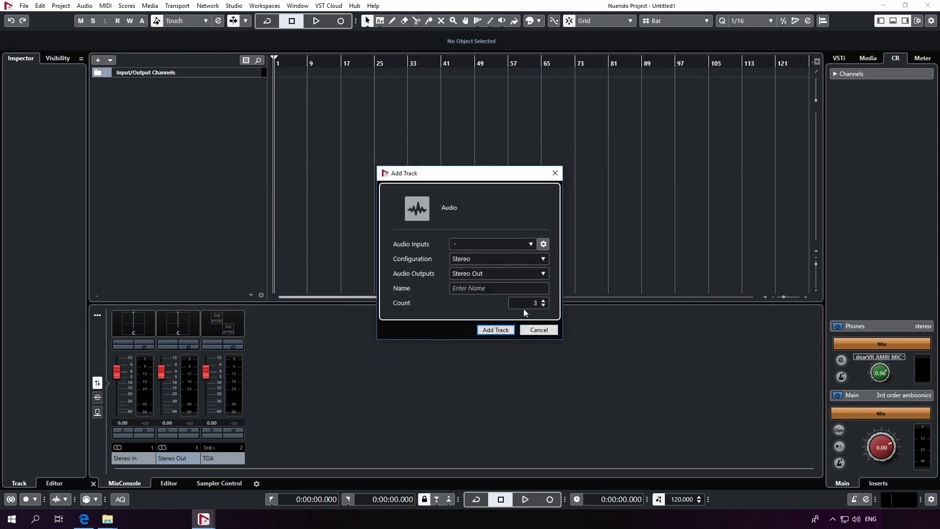
{"action": "left_click", "coordinate": [496, 329]}
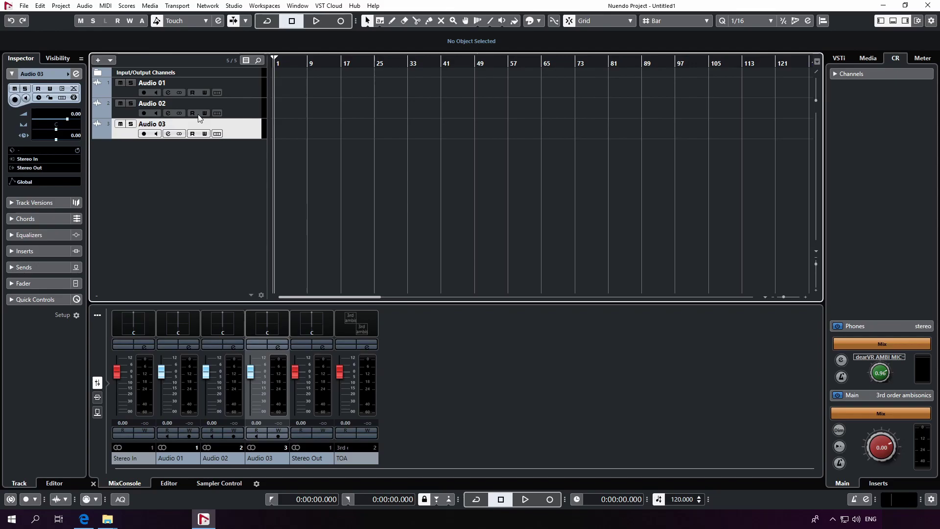
Route the Inspector outputs of Audio 01, Audio 02 and Audio 03 to TOA.
{"action": "left_click", "coordinate": [252, 88]}
{"action": "left_click", "coordinate": [31, 168]}
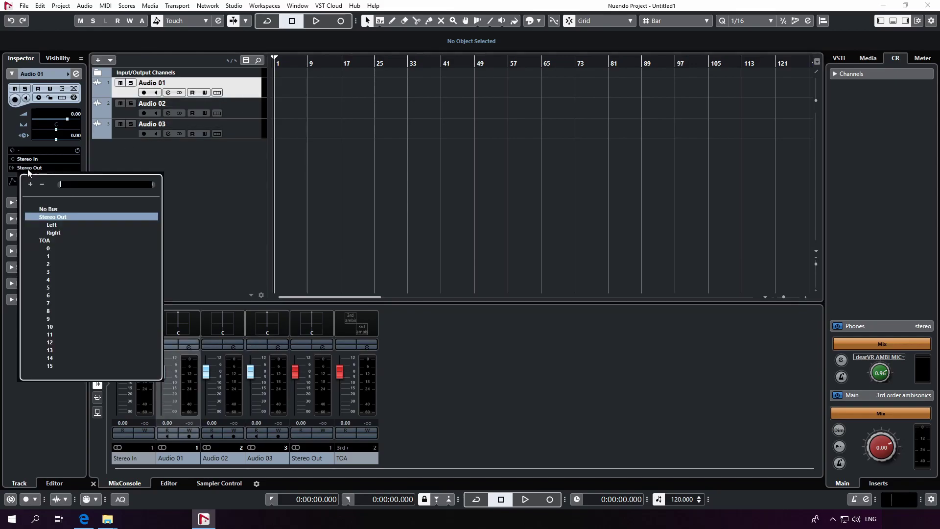
{"action": "left_click", "coordinate": [46, 240]}
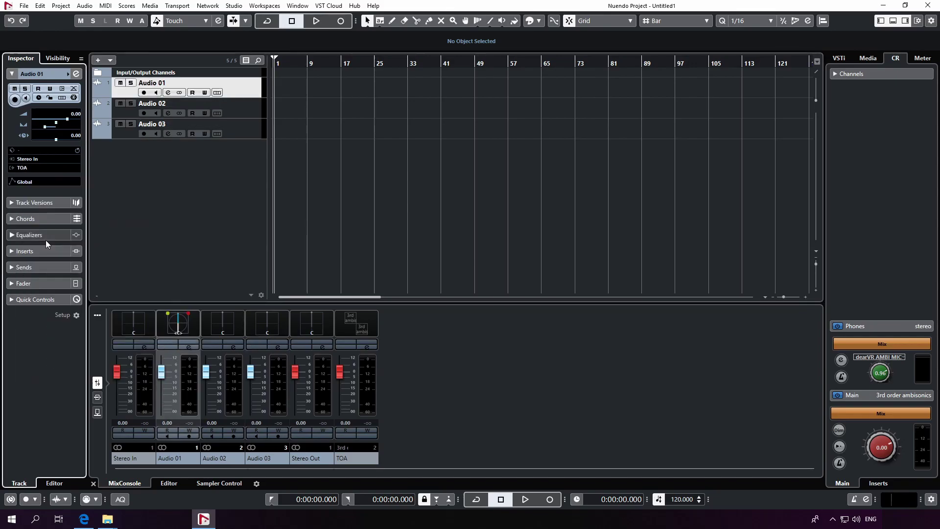
{"action": "left_click", "coordinate": [254, 113]}
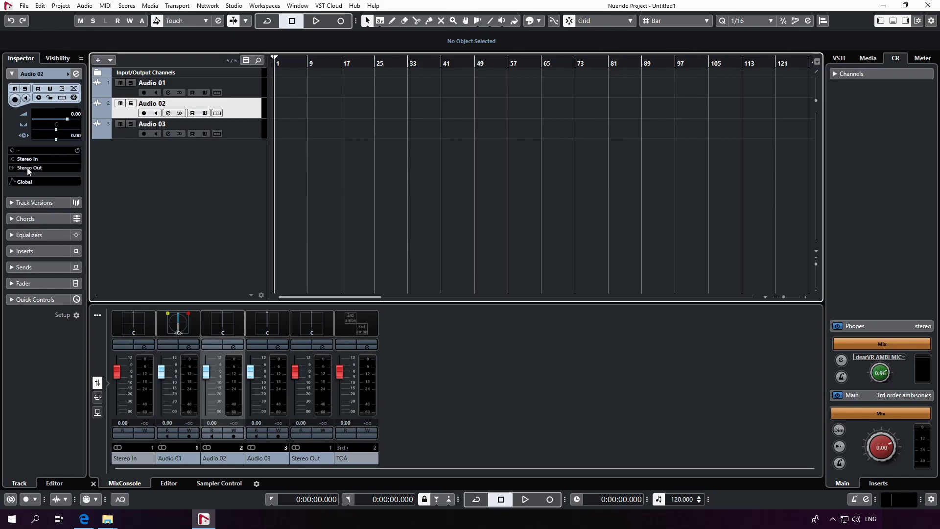
{"action": "left_click", "coordinate": [29, 168]}
{"action": "left_click", "coordinate": [48, 240]}
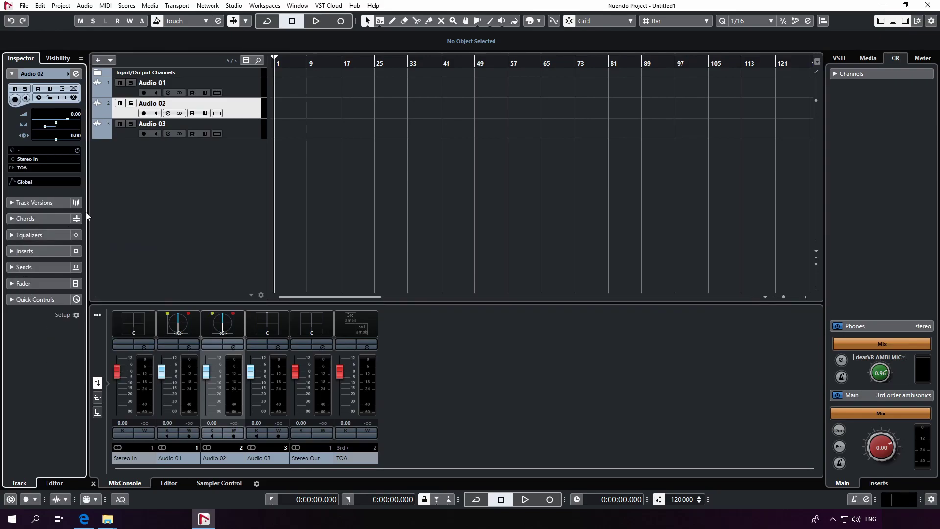
{"action": "left_click", "coordinate": [223, 137]}
{"action": "left_click", "coordinate": [30, 168]}
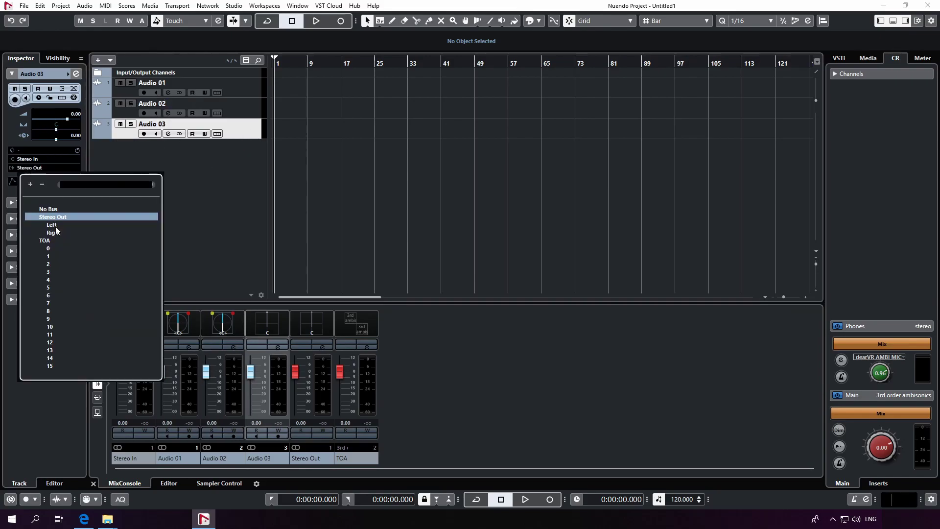
{"action": "left_click", "coordinate": [47, 241]}
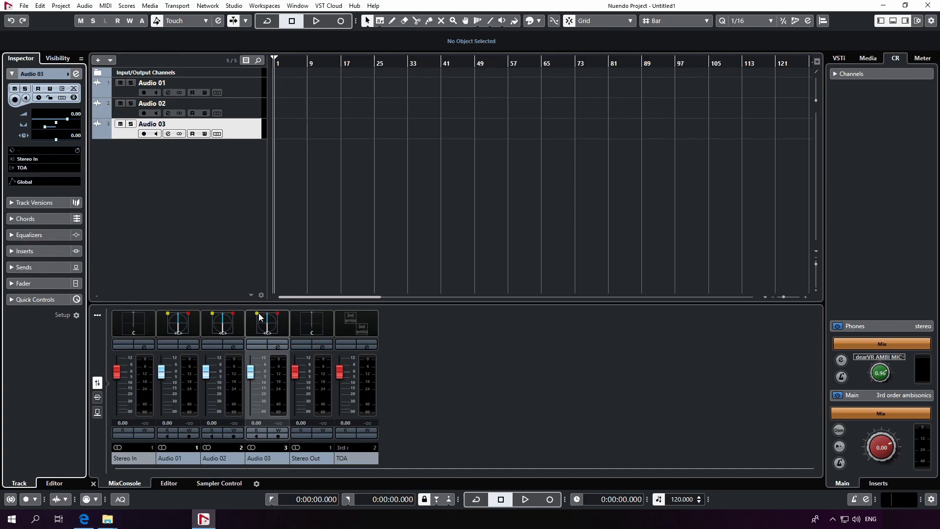
Replace Audio 01's panner with dearVR pro outputting TOA ambiX (16CH).
{"action": "right_click", "coordinate": [182, 321]}
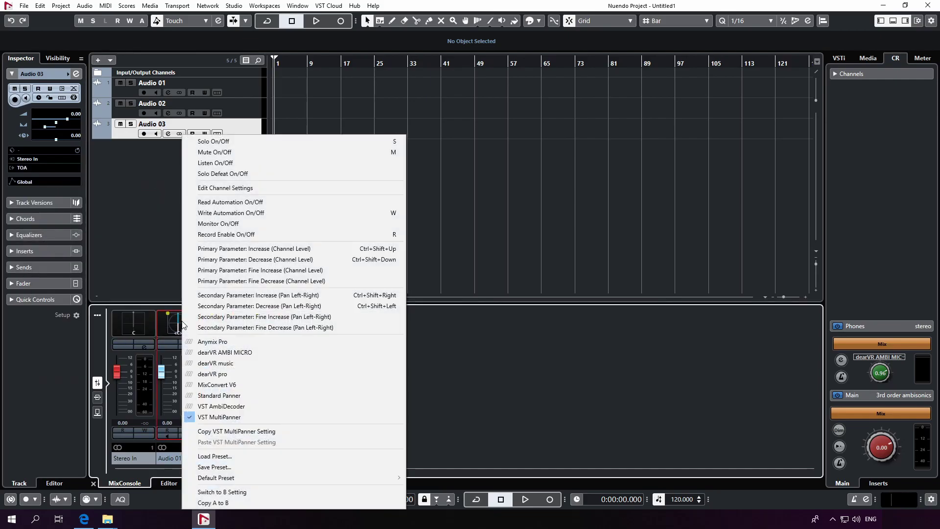
{"action": "left_click", "coordinate": [231, 373]}
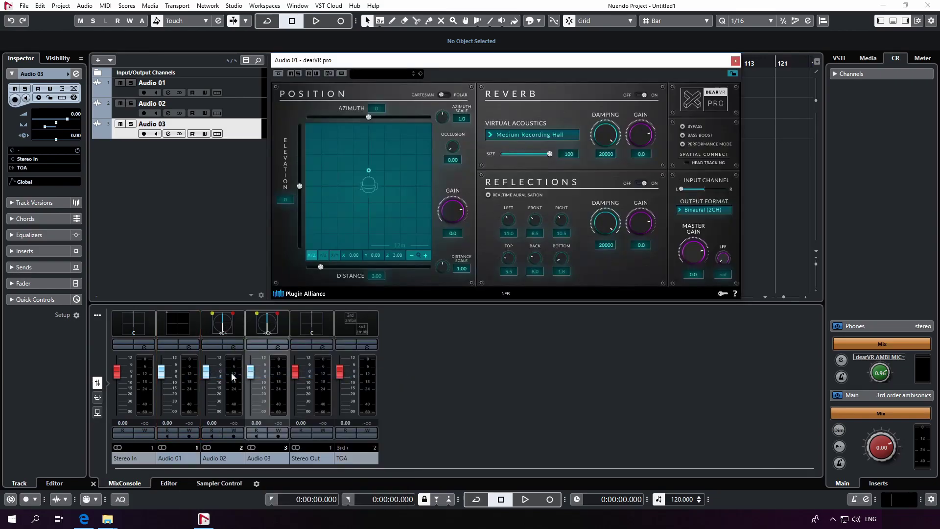
{"action": "left_click", "coordinate": [716, 213]}
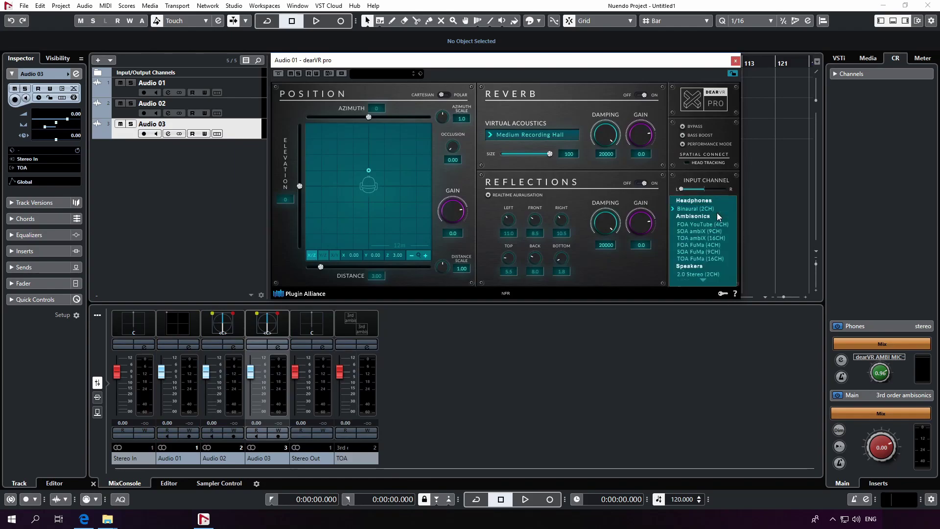
{"action": "left_click", "coordinate": [718, 238]}
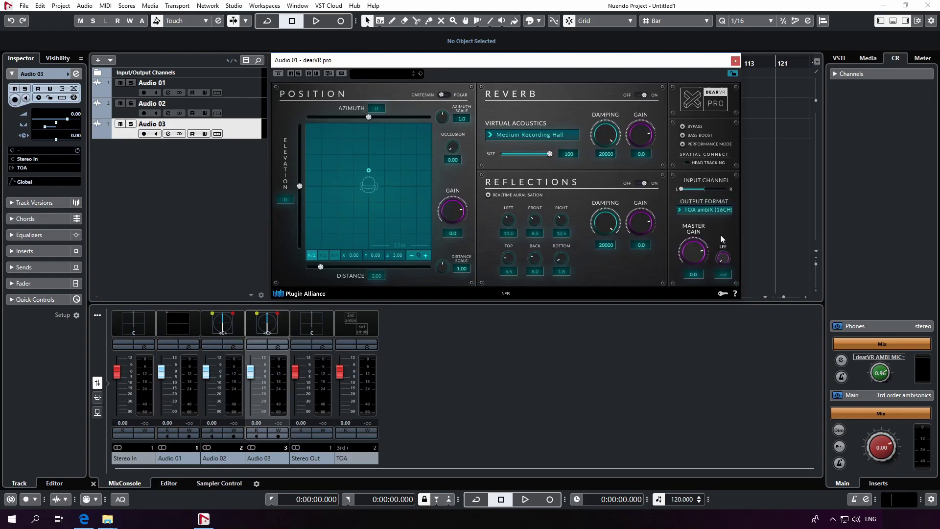
{"action": "left_click", "coordinate": [736, 61]}
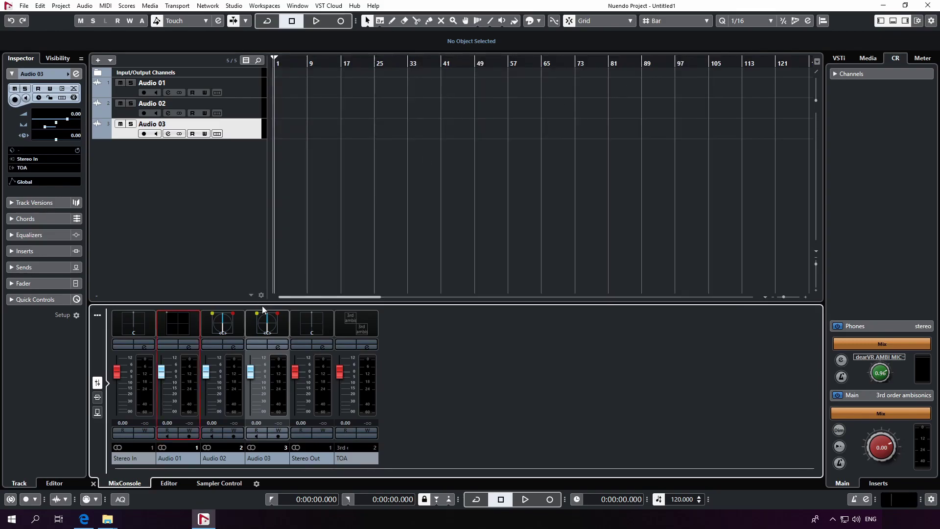
Give Audio 02 and Audio 03 dearVR pro panners, Audio 02 outputting TOA ambiX (16CH).
{"action": "right_click", "coordinate": [226, 323]}
{"action": "left_click", "coordinate": [279, 374]}
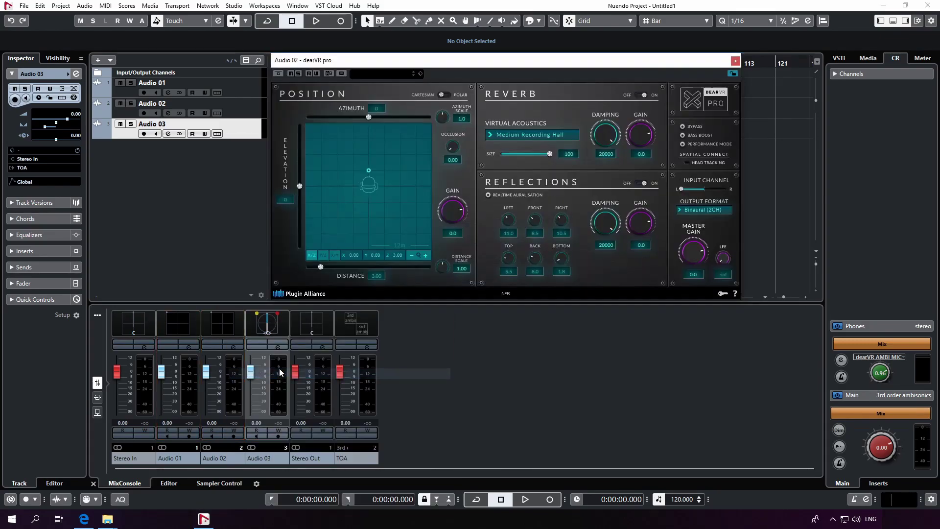
{"action": "left_click", "coordinate": [715, 209]}
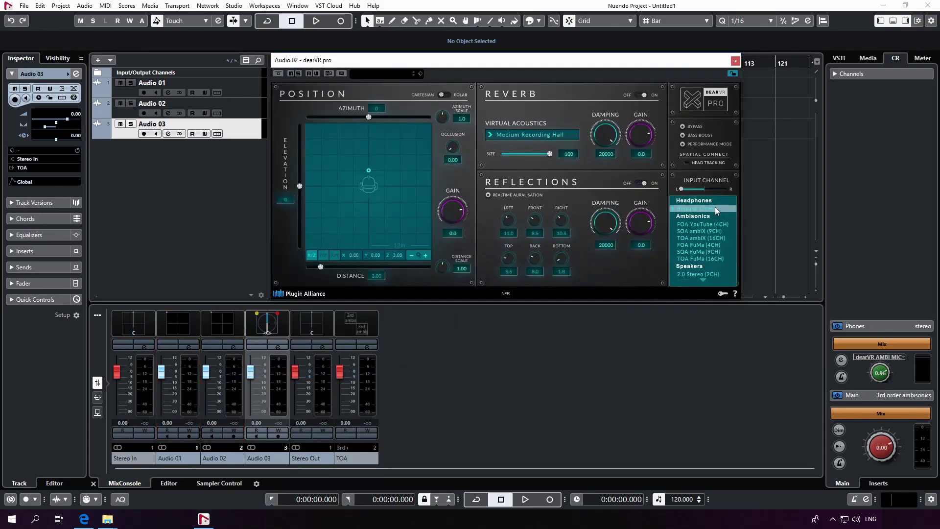
{"action": "left_click", "coordinate": [721, 237]}
{"action": "left_click", "coordinate": [736, 61]}
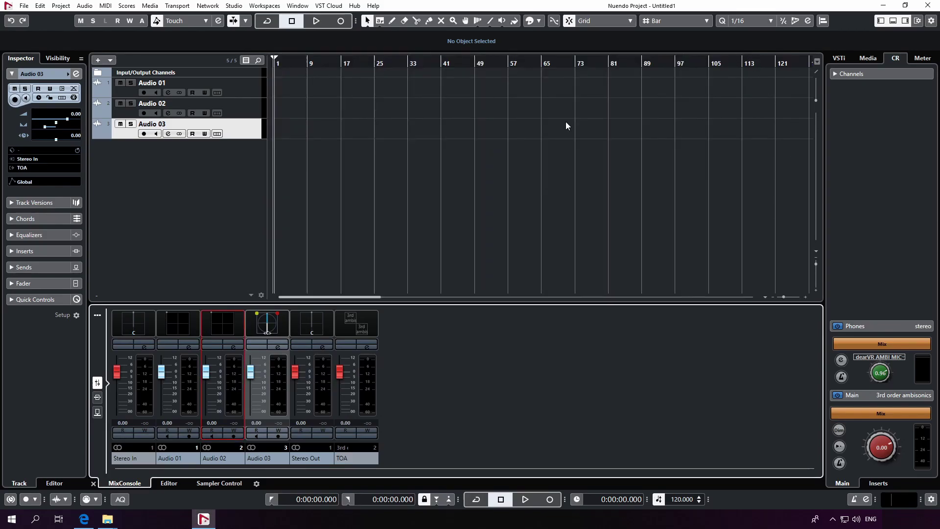
{"action": "right_click", "coordinate": [270, 328]}
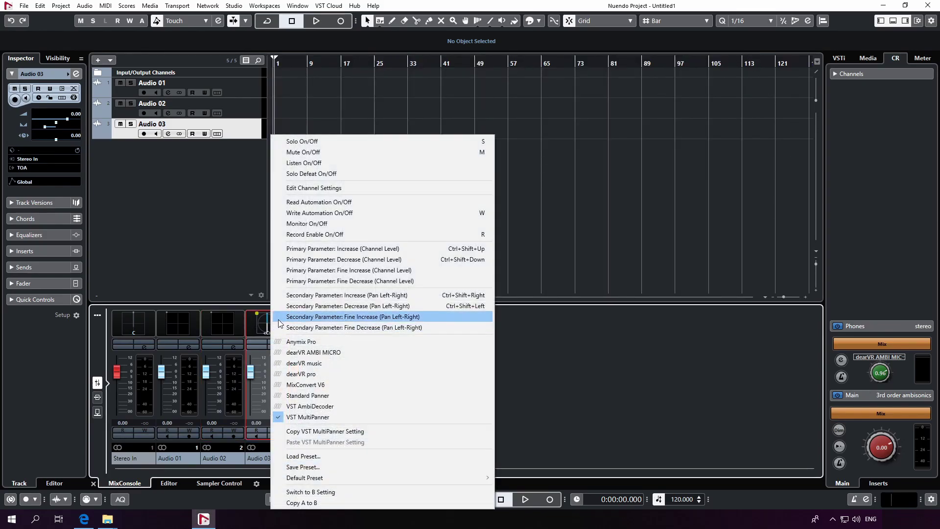
{"action": "left_click", "coordinate": [342, 378]}
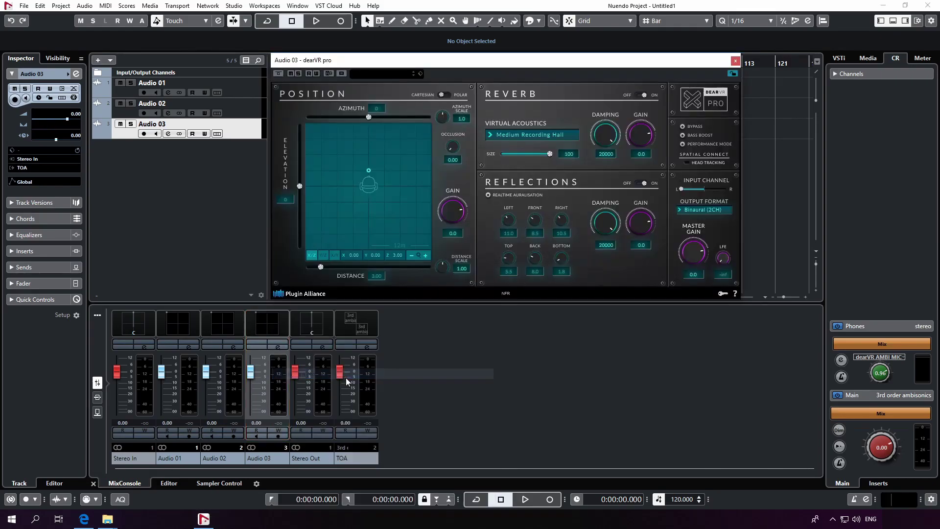
{"action": "left_click", "coordinate": [729, 207]}
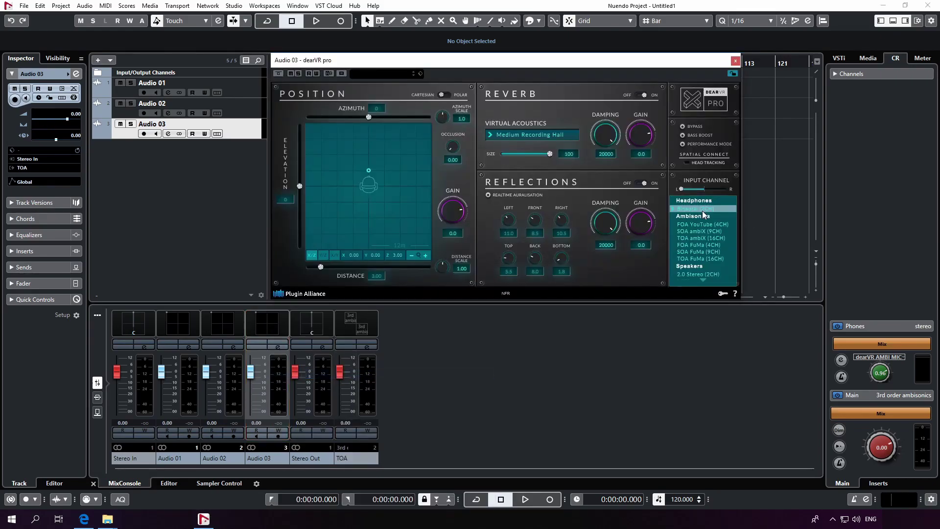
Set Audio 03's dearVR pro to TOA ambiX (16CH) and inspect the Phones VST AmbiDecoder.
{"action": "left_click", "coordinate": [714, 237]}
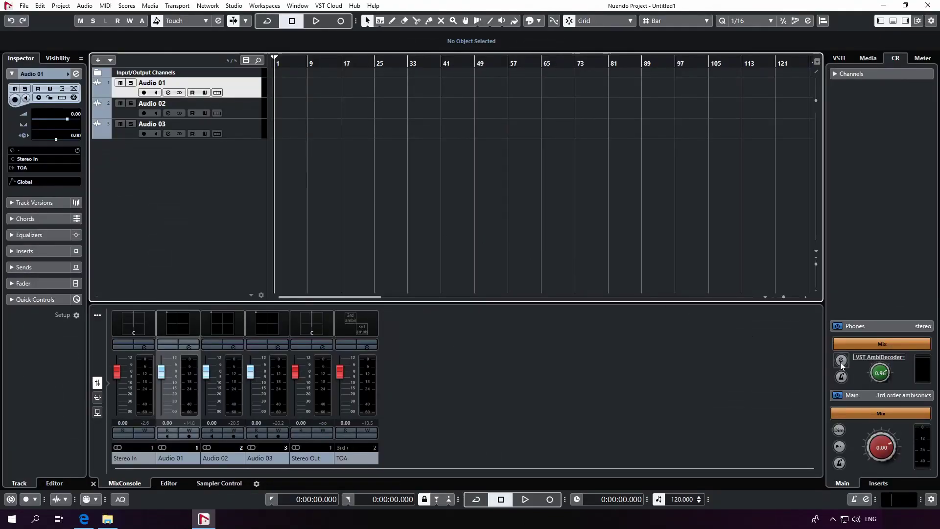
{"action": "left_click", "coordinate": [877, 377]}
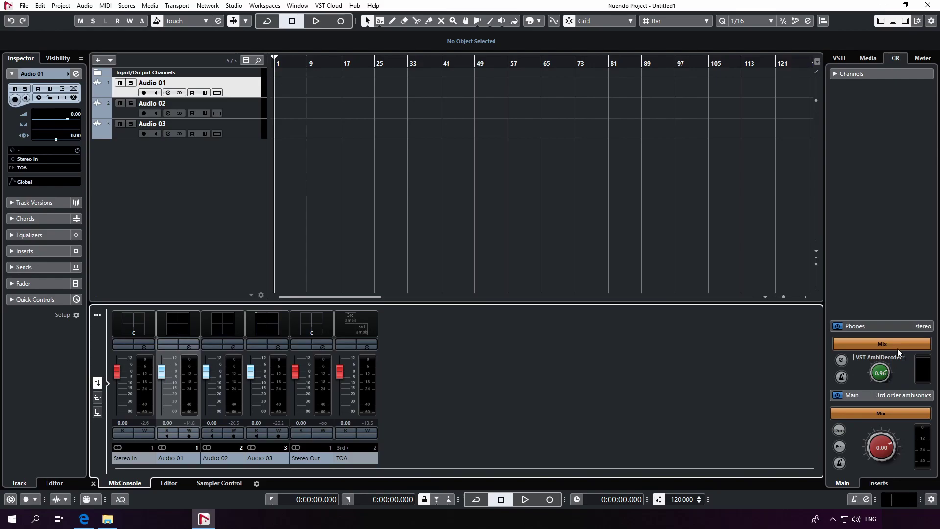
{"action": "left_click", "coordinate": [841, 361]}
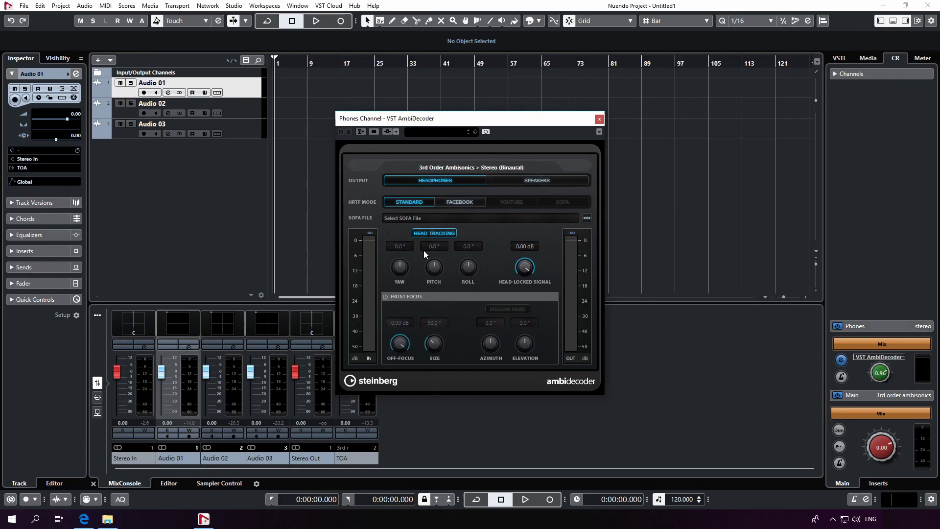
{"action": "left_click", "coordinate": [599, 119]}
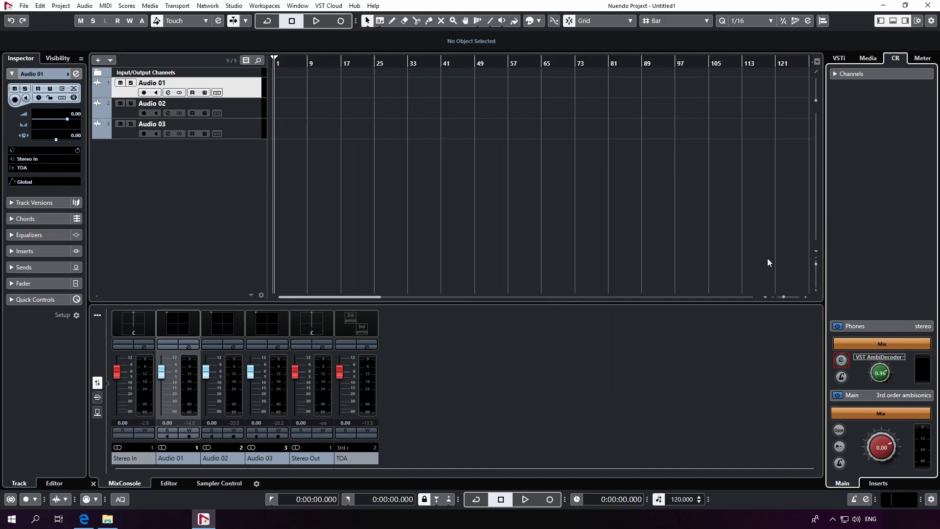
Swap the Phones decoder to dearVR AMBI MICRO with TOA (16CH) input and Binaural (dearVR) output.
{"action": "left_click", "coordinate": [879, 359]}
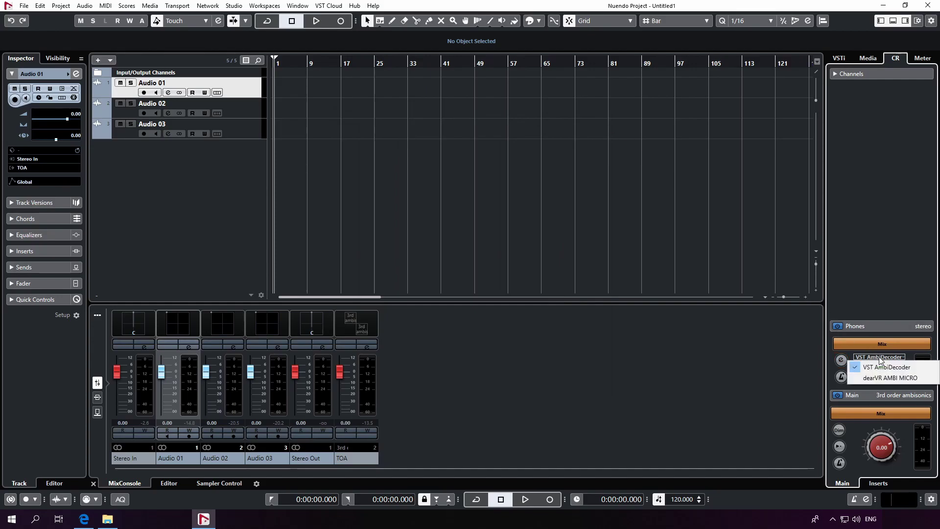
{"action": "left_click", "coordinate": [881, 382]}
{"action": "left_click", "coordinate": [841, 361]}
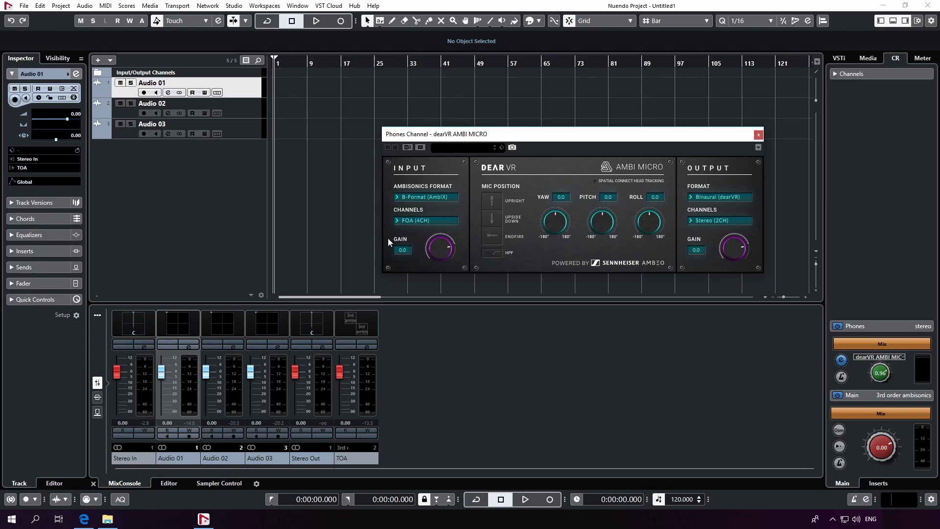
{"action": "left_click", "coordinate": [728, 197]}
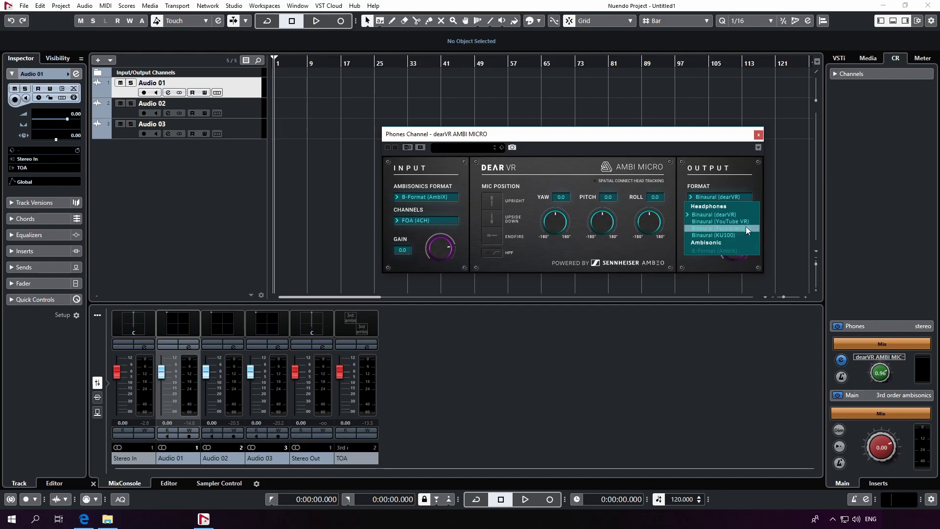
{"action": "left_click", "coordinate": [739, 185]}
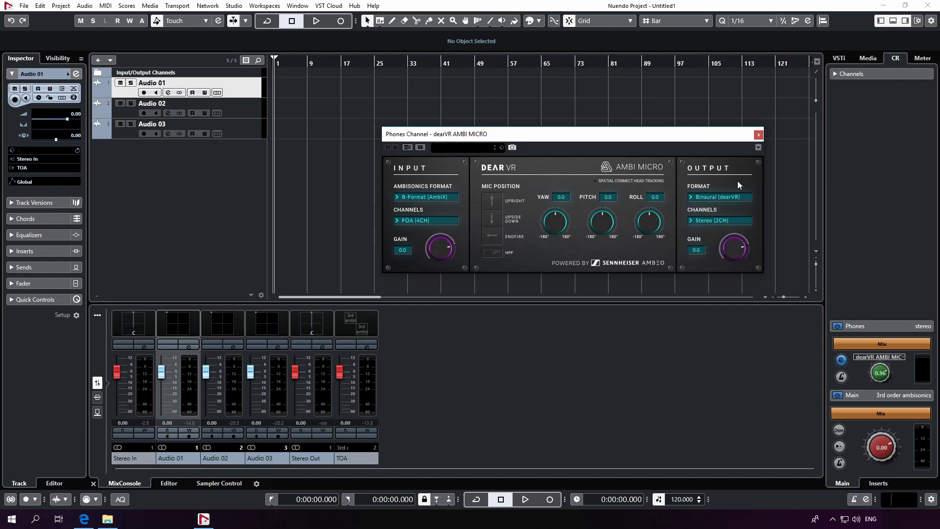
{"action": "left_click", "coordinate": [423, 220]}
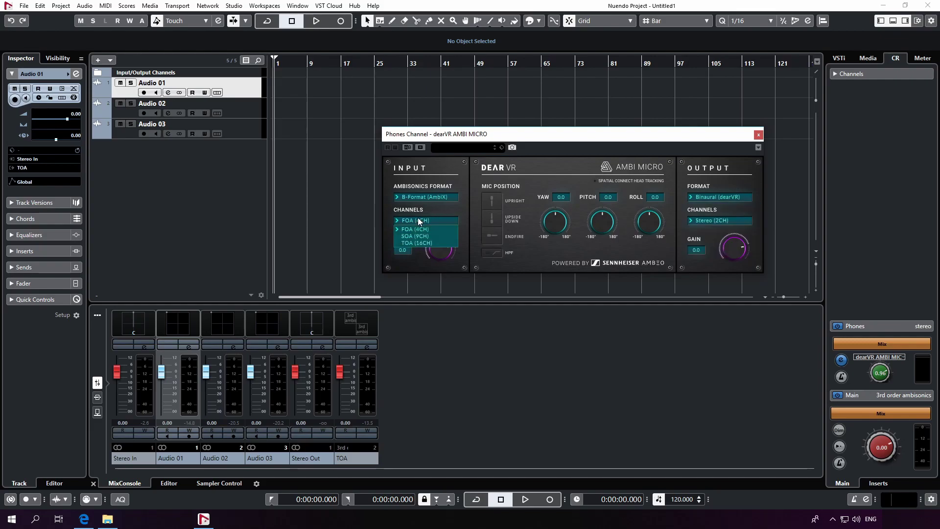
{"action": "left_click", "coordinate": [420, 243]}
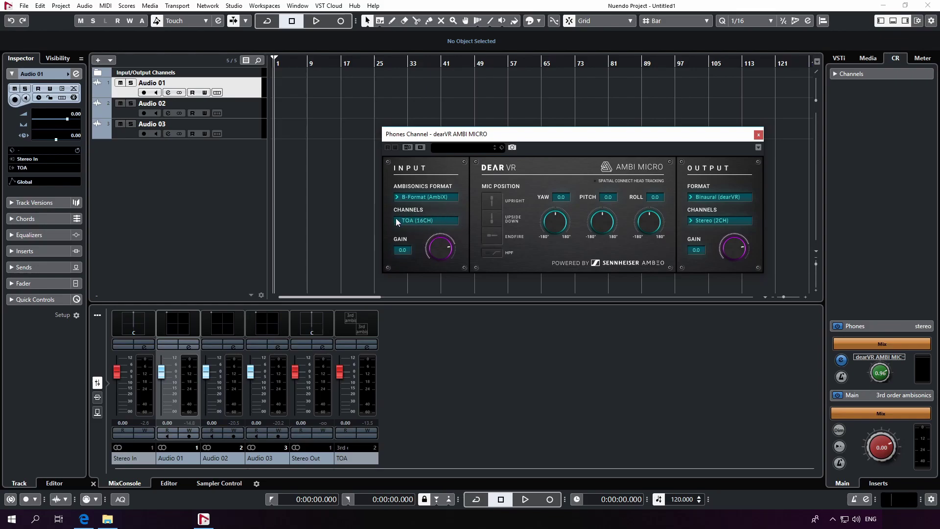
{"action": "left_click", "coordinate": [759, 135]}
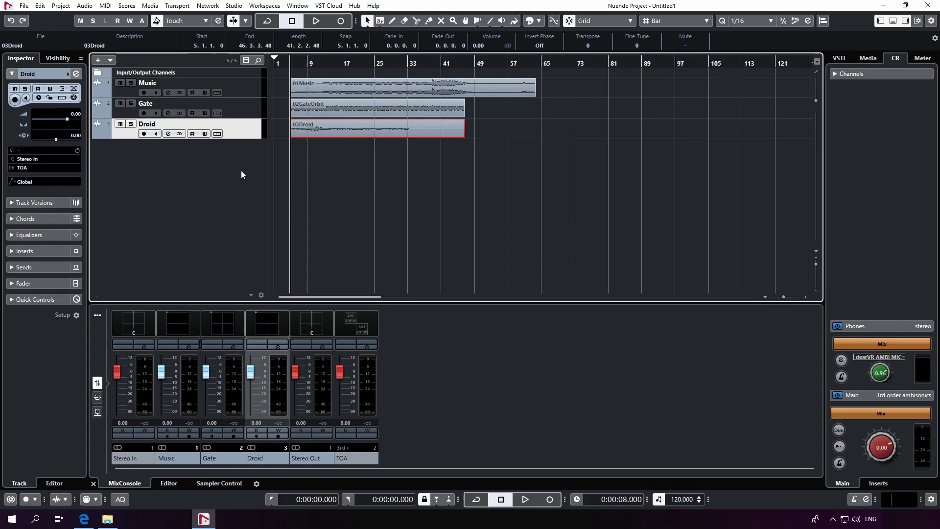
Play the Music, Gate and Droid clips for about 25 seconds, then stop.
{"action": "key", "text": "space"}
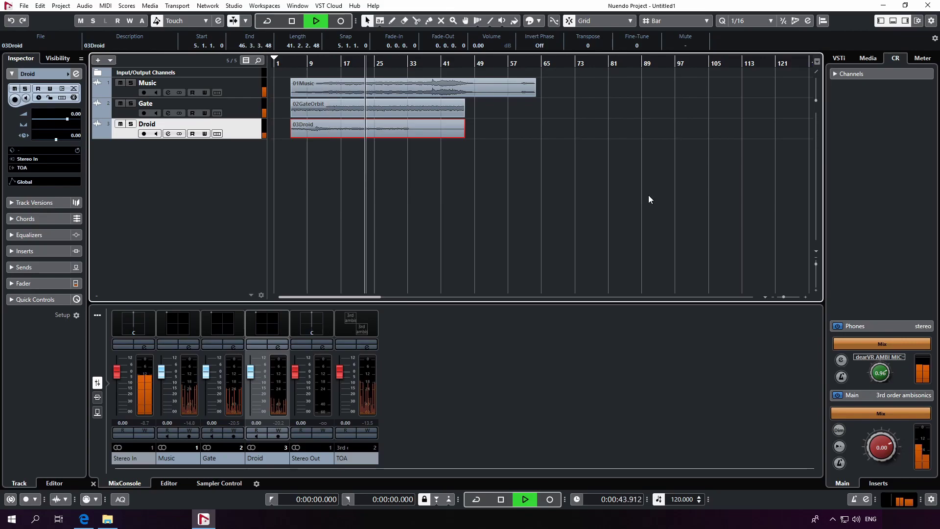
{"action": "key", "text": "space"}
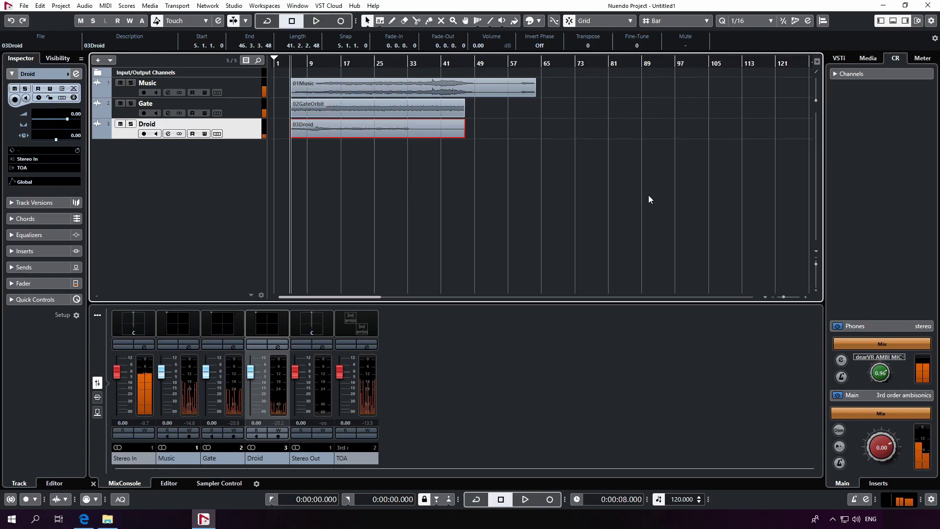